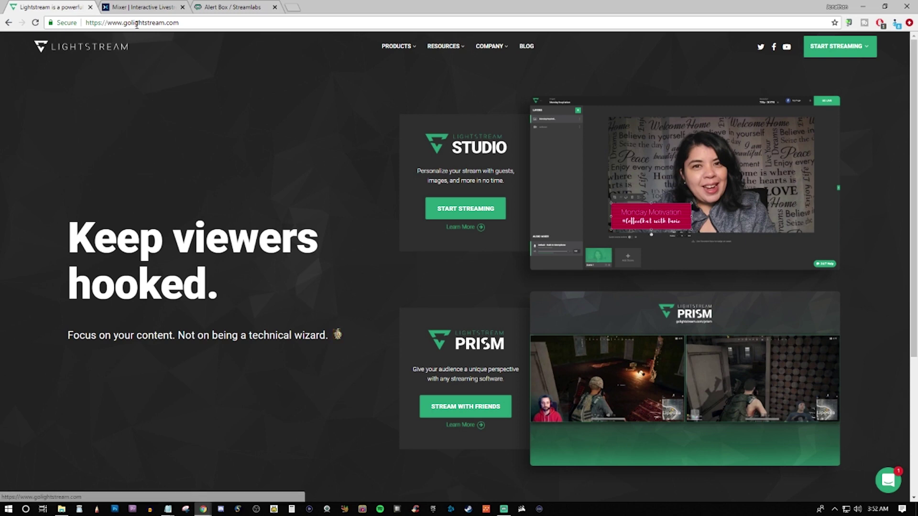
Step: Approve Lightstream's access to the Mixer channel through Manage Channel, then mute the Mixer Feed audio
left_click(141, 6)
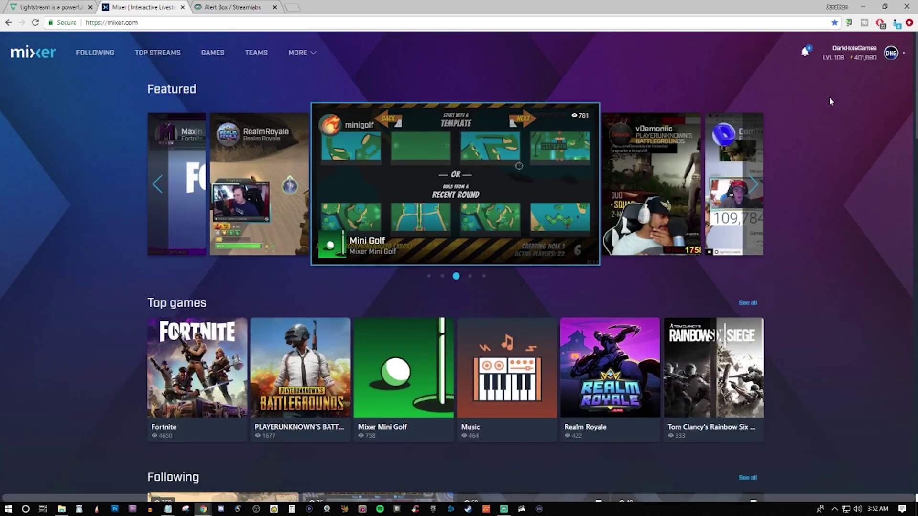
left_click(890, 52)
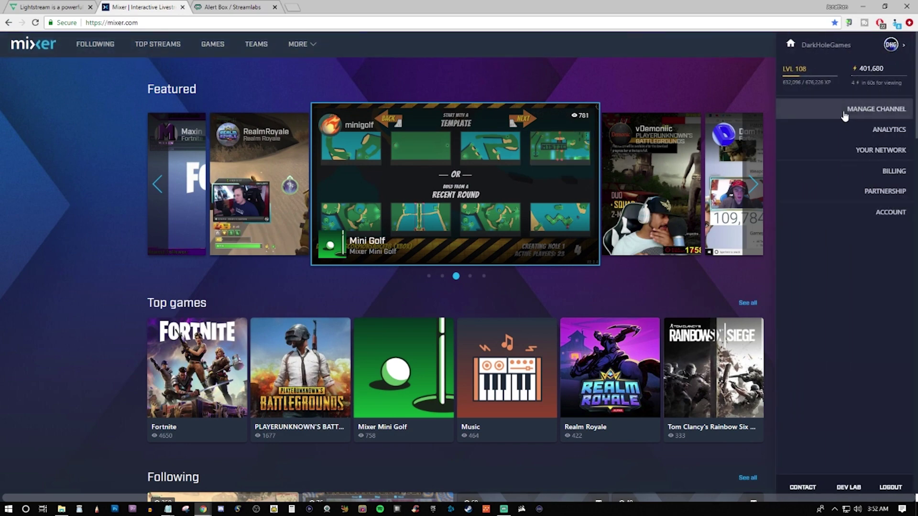
left_click(844, 116)
scroll(235, 331, "down", 6)
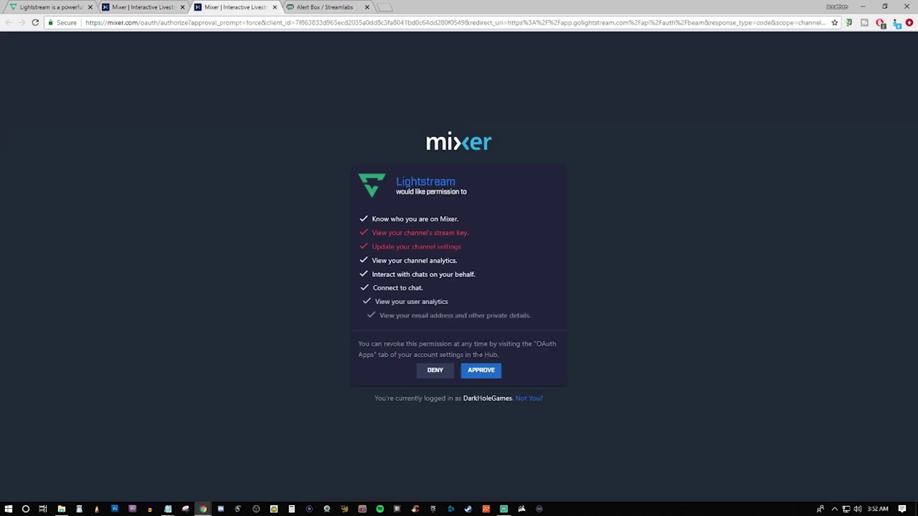
left_click(483, 372)
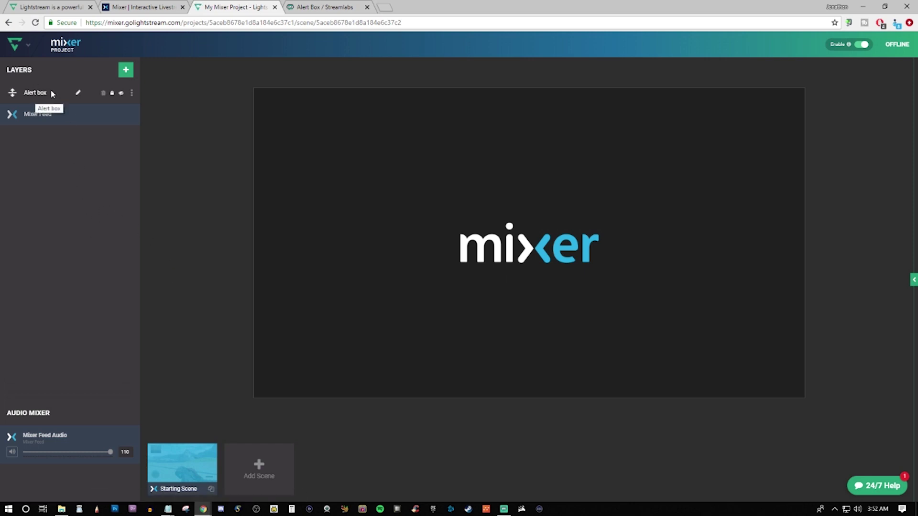
left_click(12, 452)
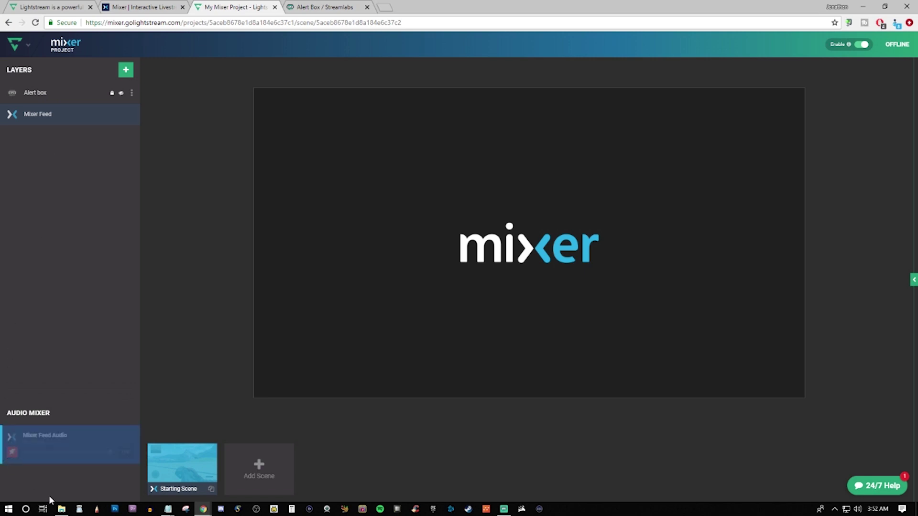
left_click(13, 454)
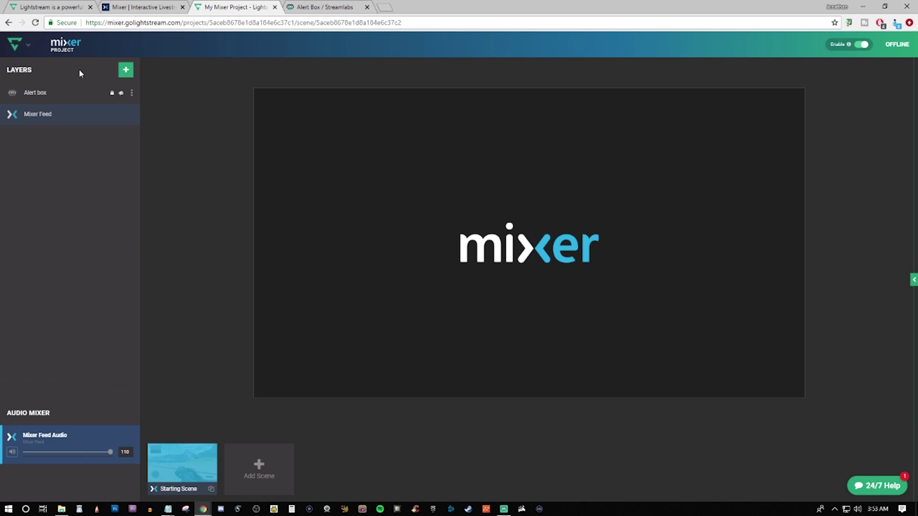
Step: Add the blue frame overlay from the Mixer Overlays collection as a new image layer
left_click(125, 72)
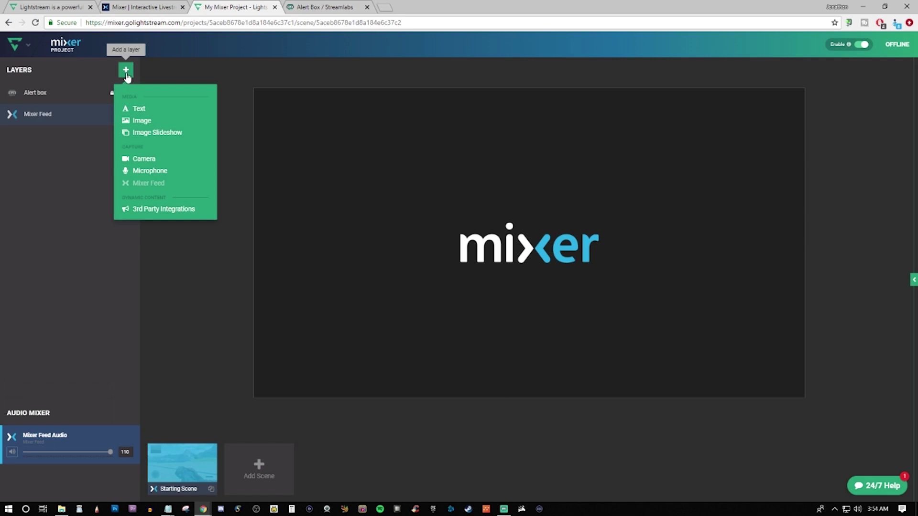
left_click(143, 121)
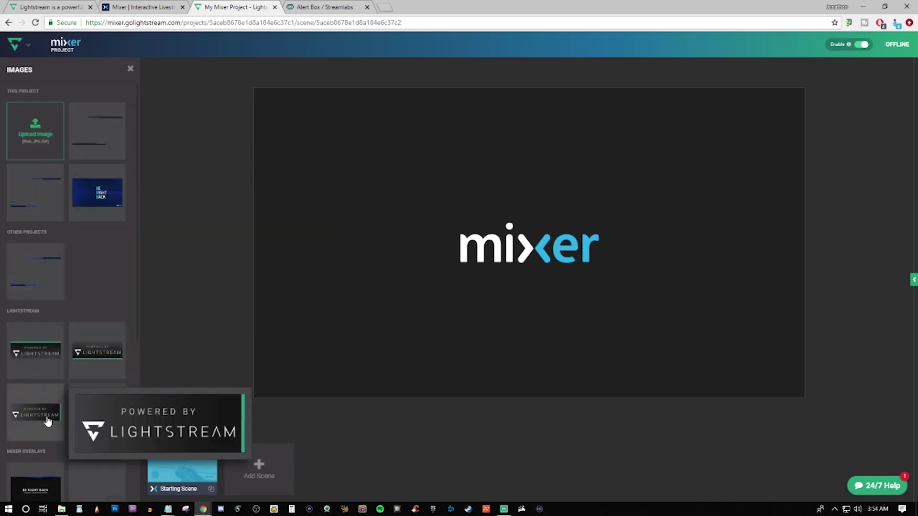
scroll(28, 411, "down", 5)
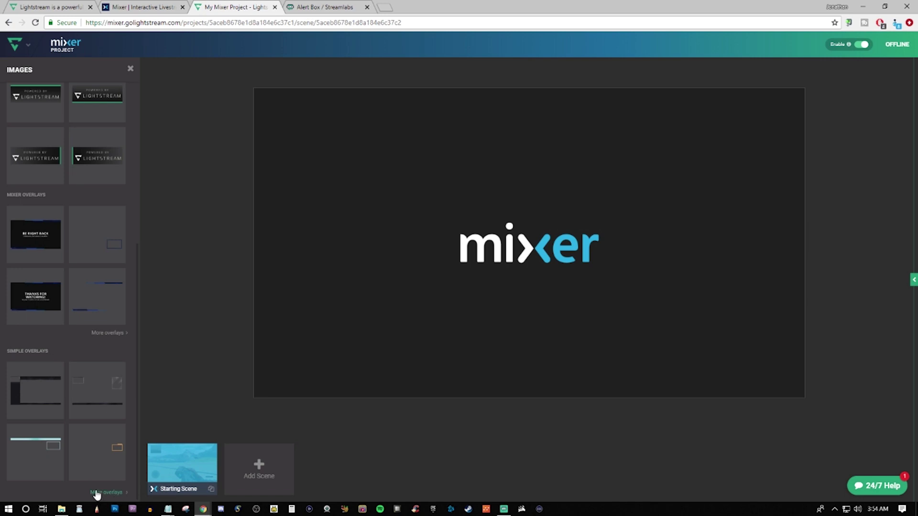
left_click(101, 493)
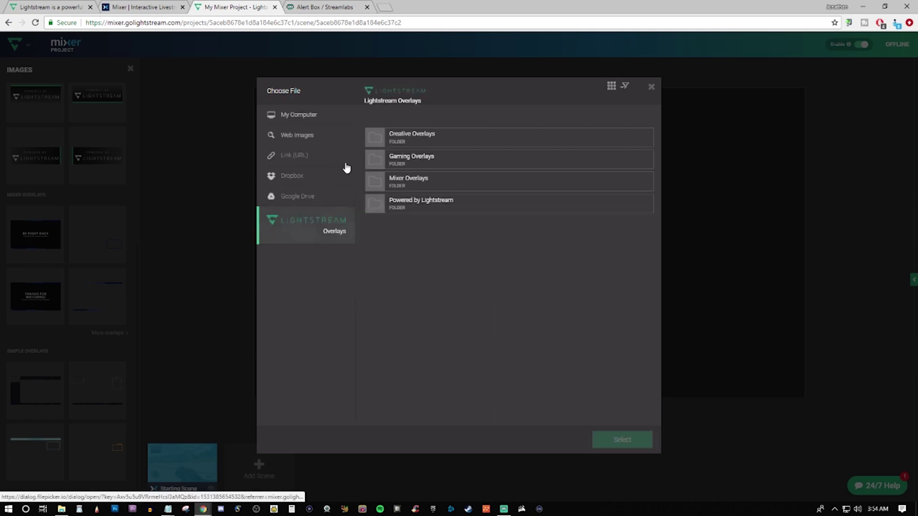
left_click(439, 181)
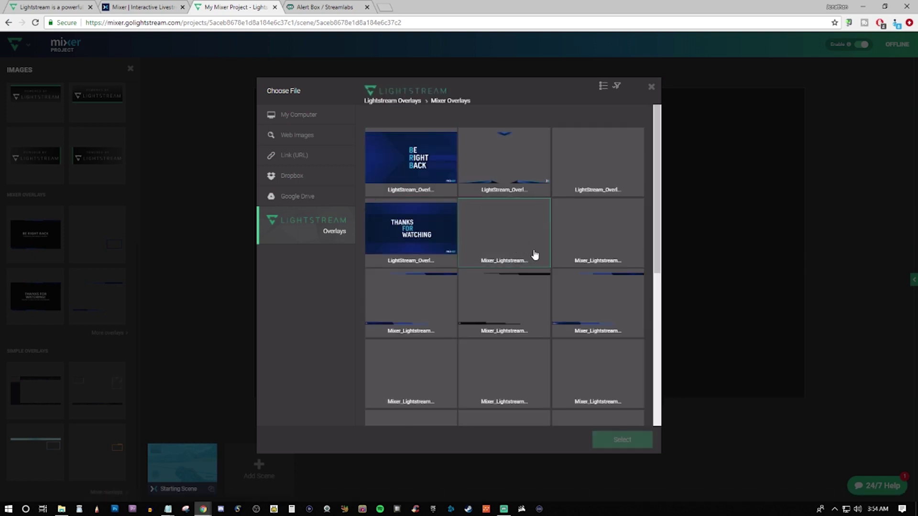
left_click(510, 239)
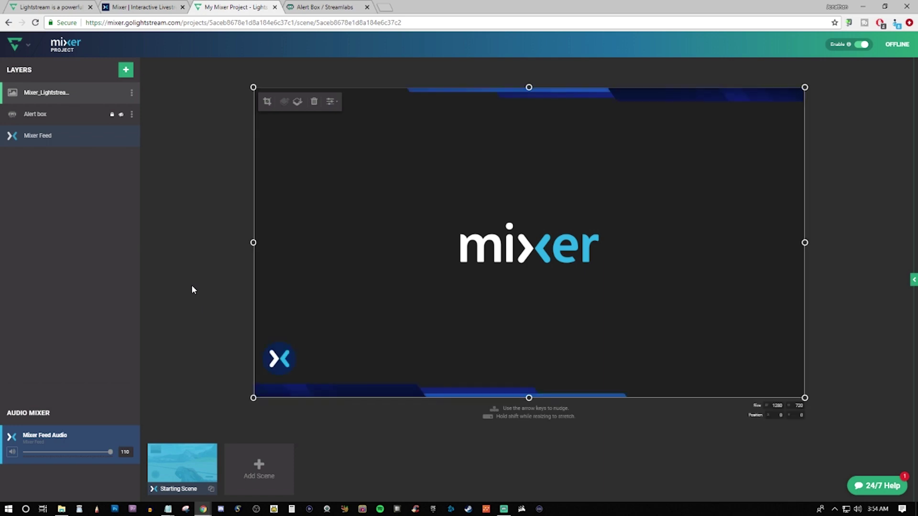
left_click(192, 284)
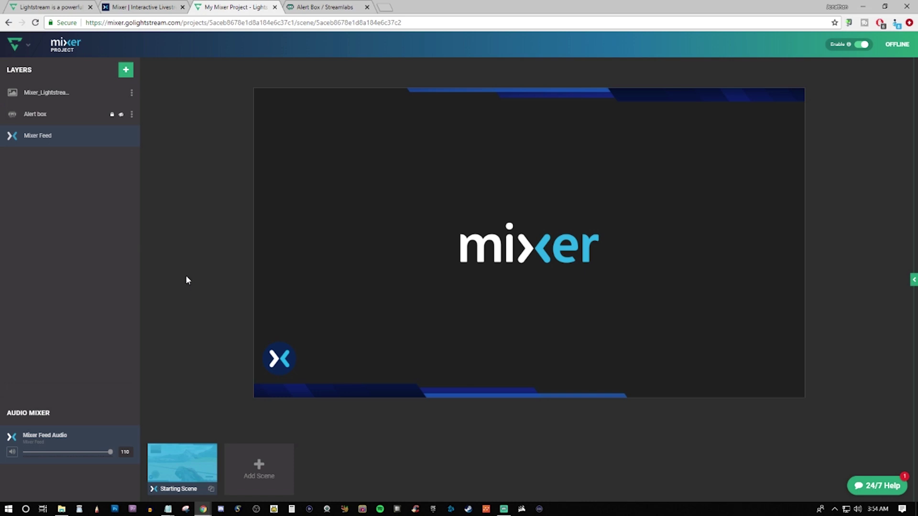
Step: Add a Streamlabs alert layer from third-party integrations and bring up the Streamlabs Alert Box dashboard
left_click(125, 70)
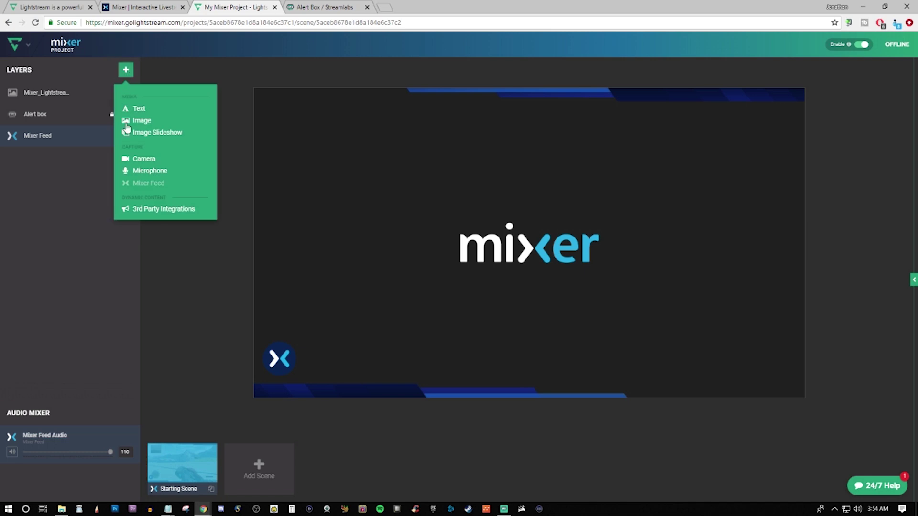
left_click(163, 213)
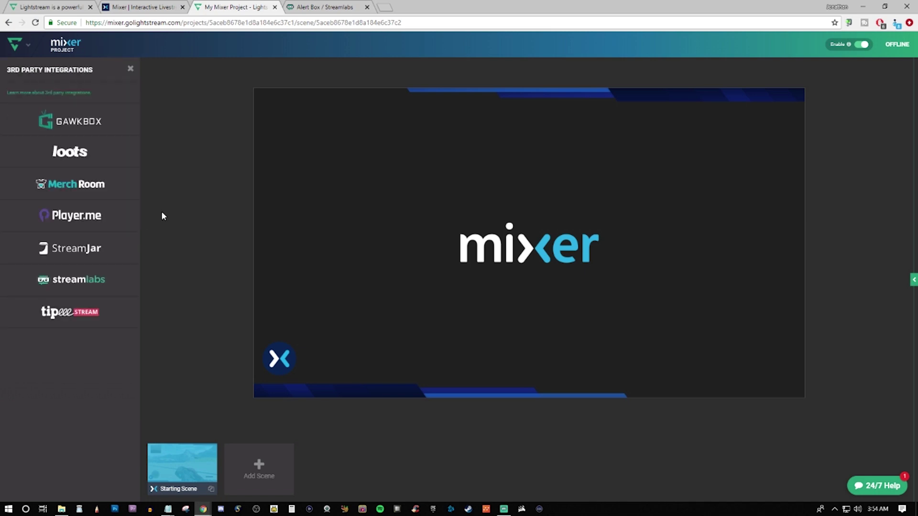
left_click(130, 71)
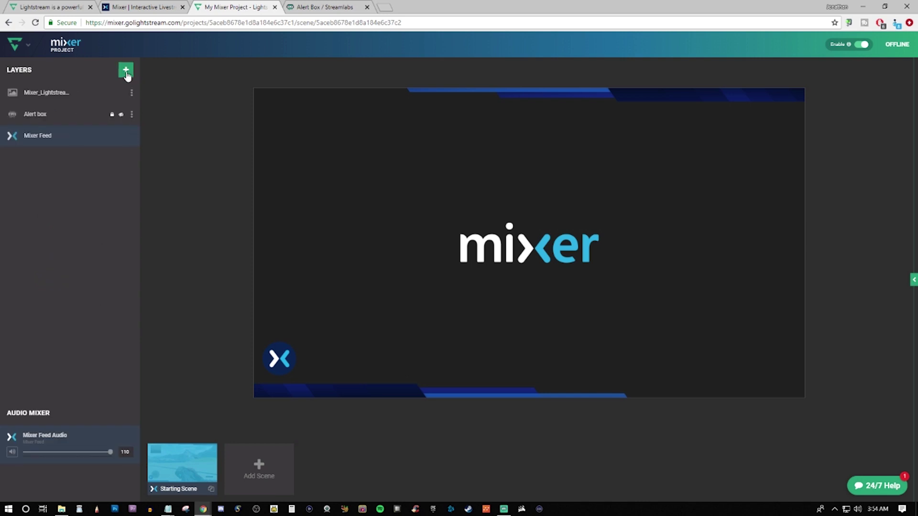
left_click(127, 72)
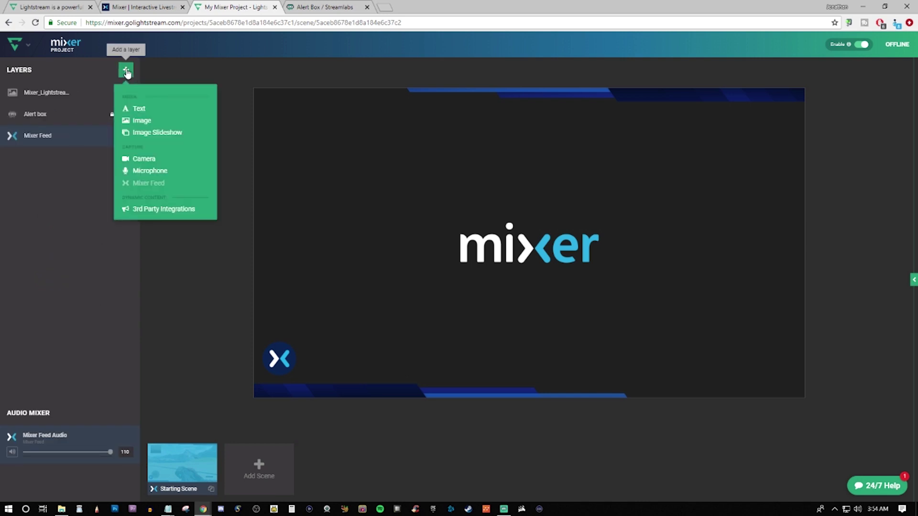
left_click(151, 217)
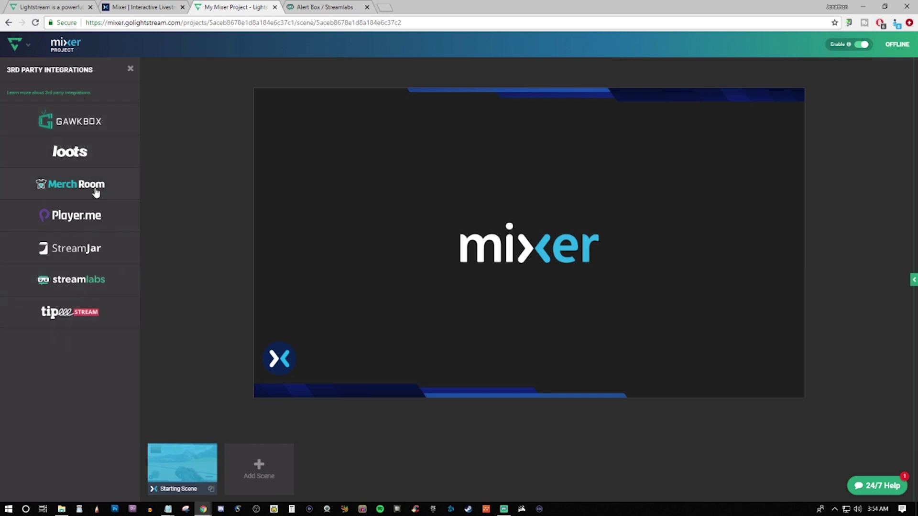
left_click(67, 286)
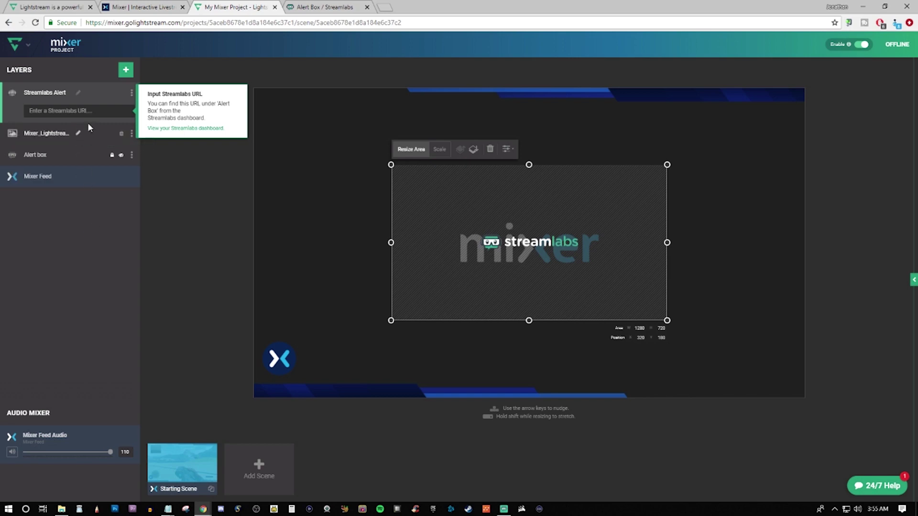
left_click(315, 7)
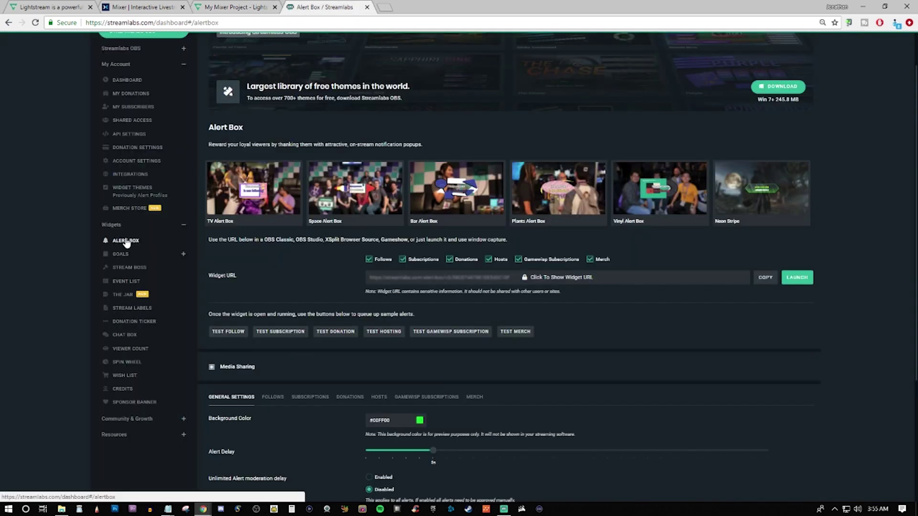
Step: Copy the Alert Box widget URL and go back to the Streamlabs Alert layer's URL field in the Mixer project
left_click(764, 281)
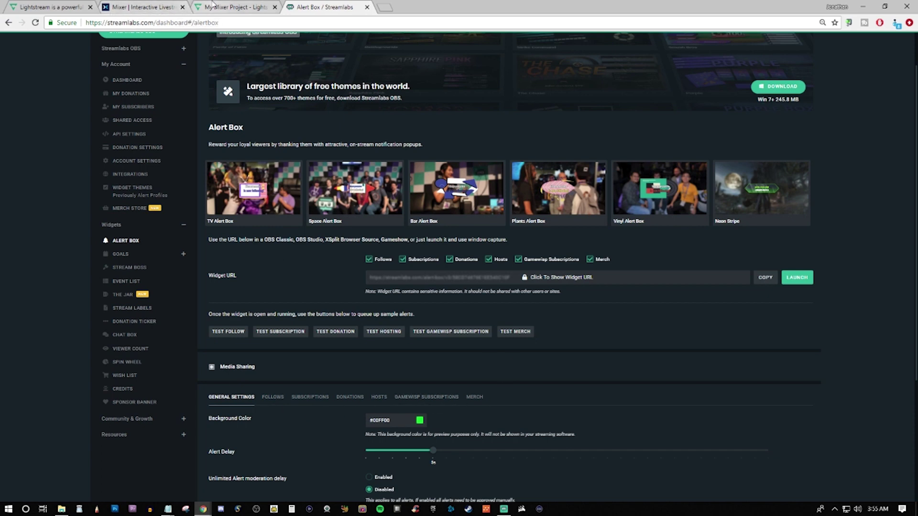
left_click(232, 7)
left_click(86, 109)
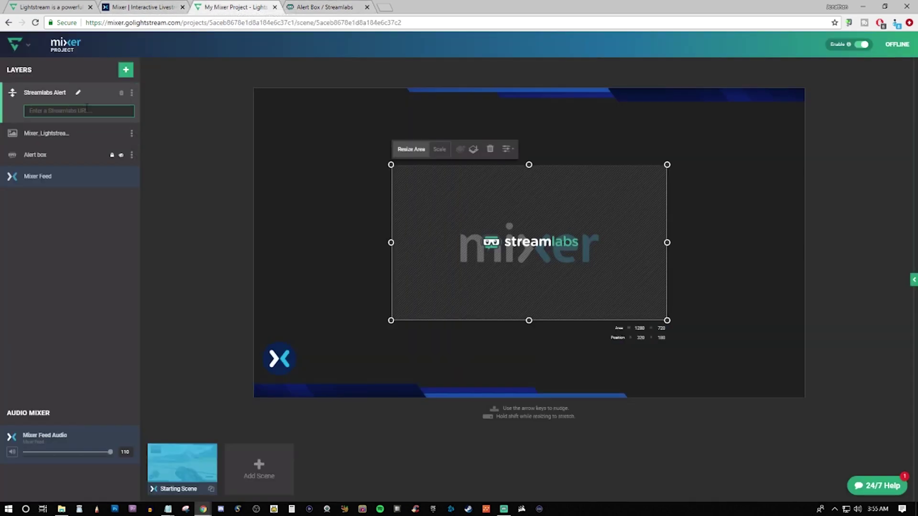
Step: Paste the widget URL into the alert layer and move the box toward the top right
key("ctrl+v")
left_click(207, 132)
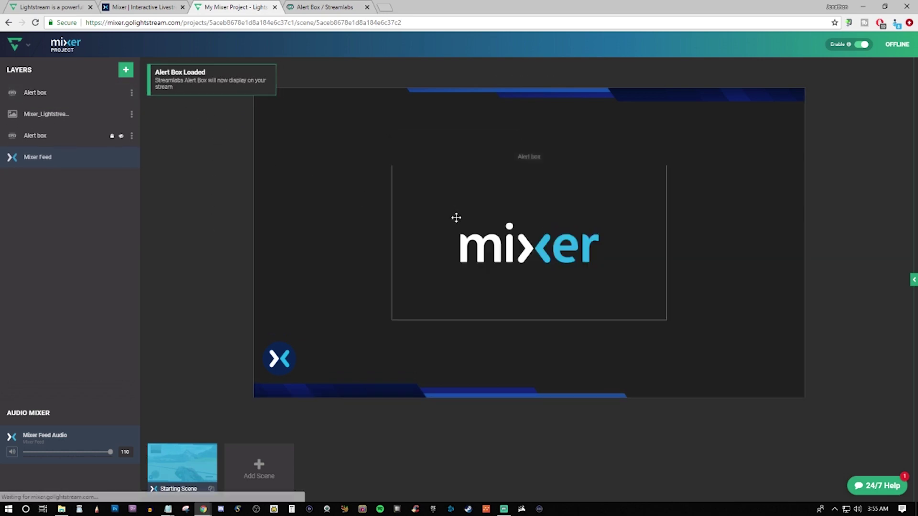
left_click_drag(492, 257, 615, 233)
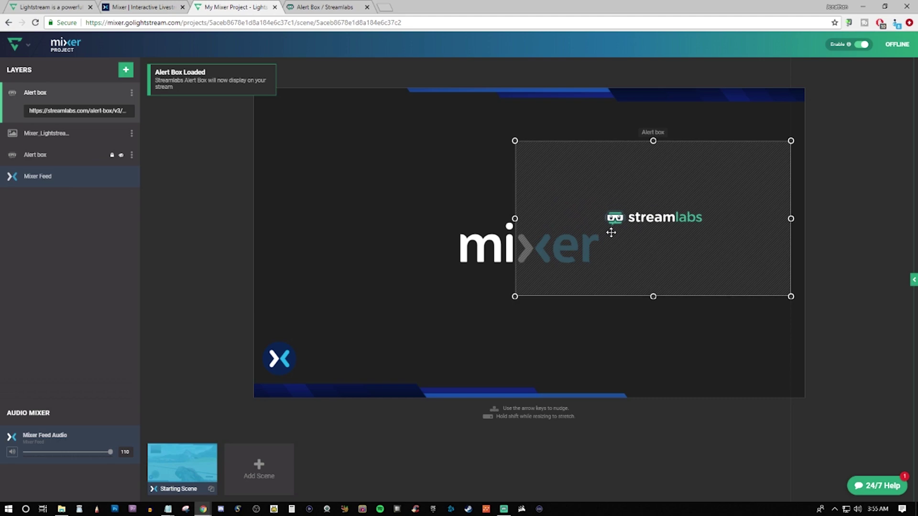
left_click(840, 213)
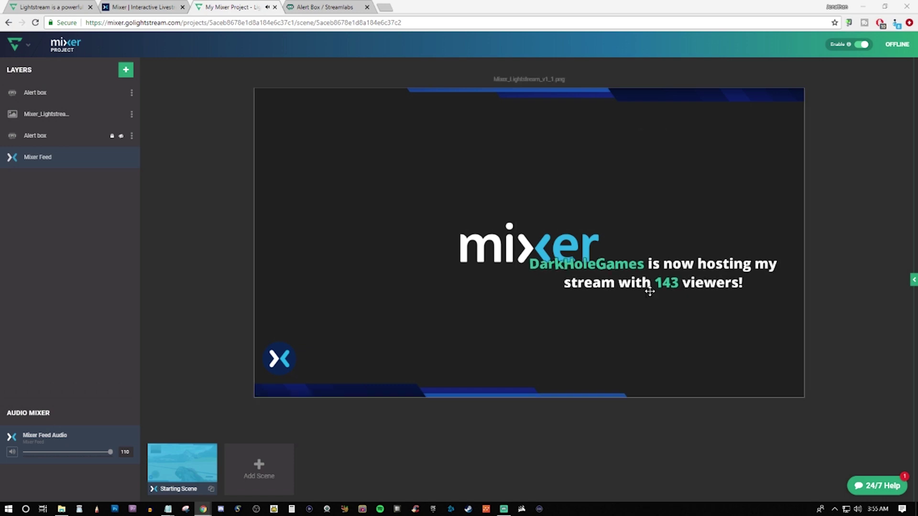
Step: Shrink the alert box into the top-right corner, then add a new empty scene
left_click(649, 291)
left_click_drag(516, 294, 646, 249)
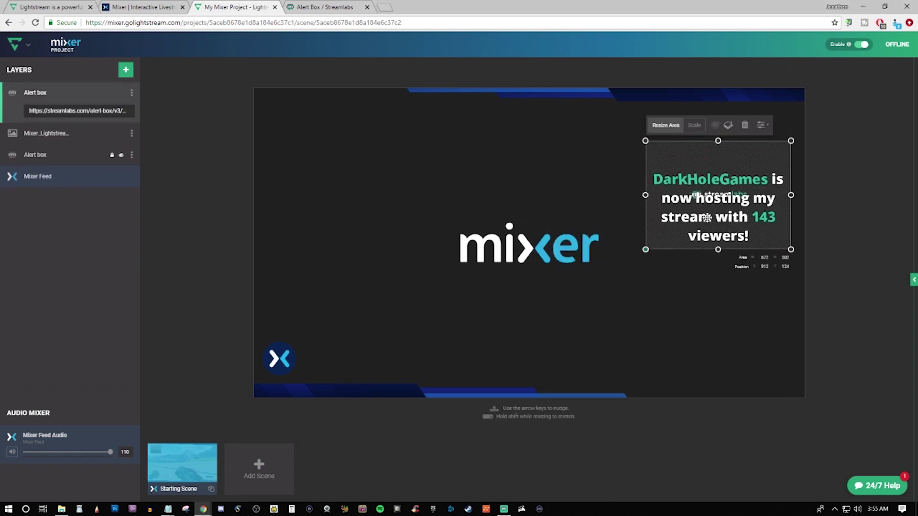
left_click_drag(707, 218, 721, 200)
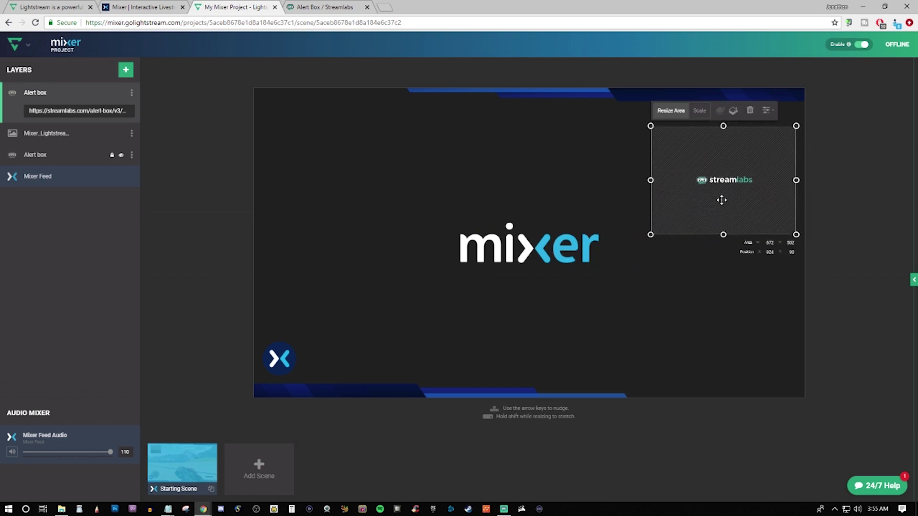
left_click(842, 182)
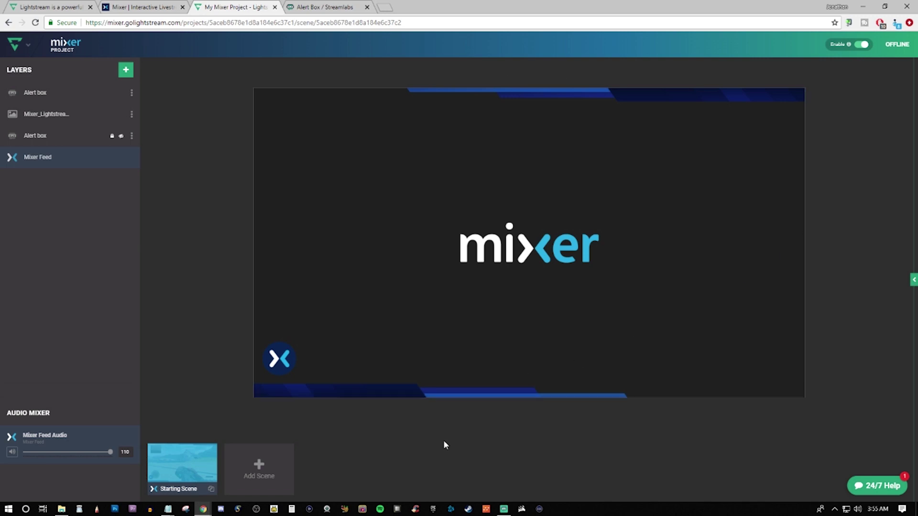
left_click(257, 466)
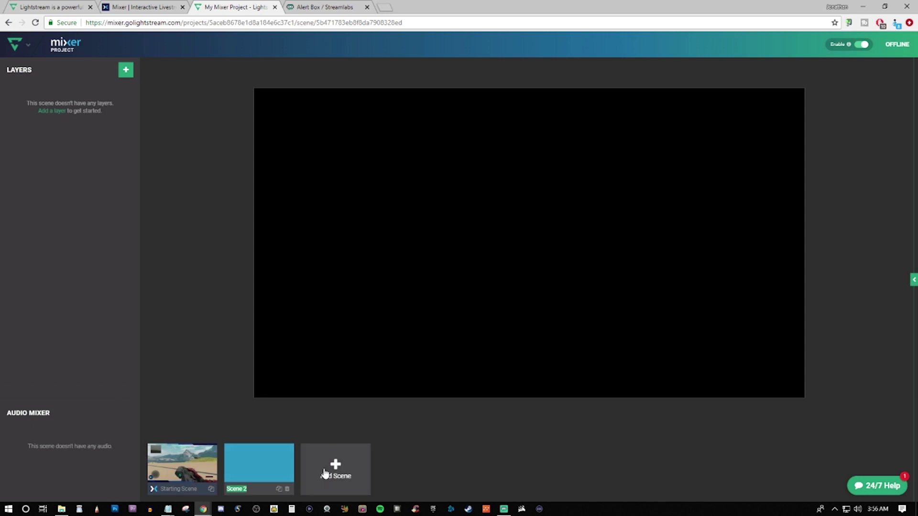
Step: Add the full-screen Be Right Back image to Scene 2
left_click(89, 219)
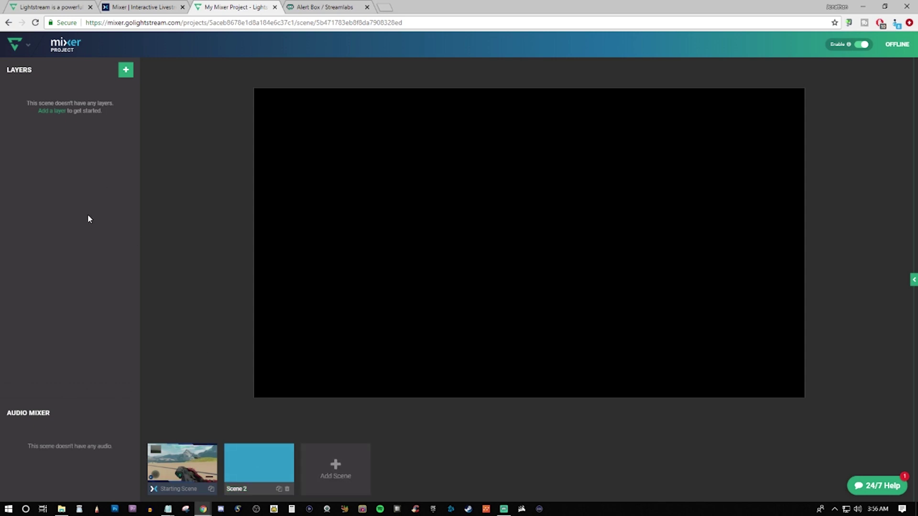
left_click(125, 71)
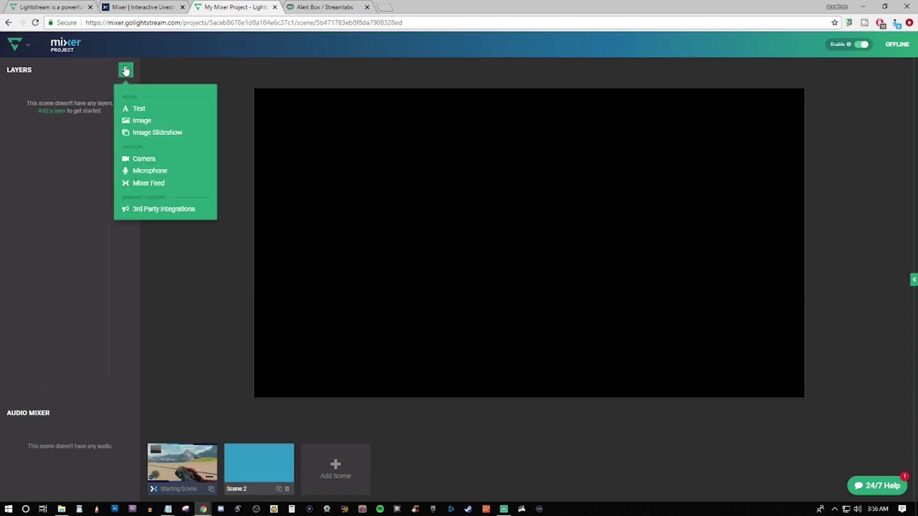
left_click(142, 122)
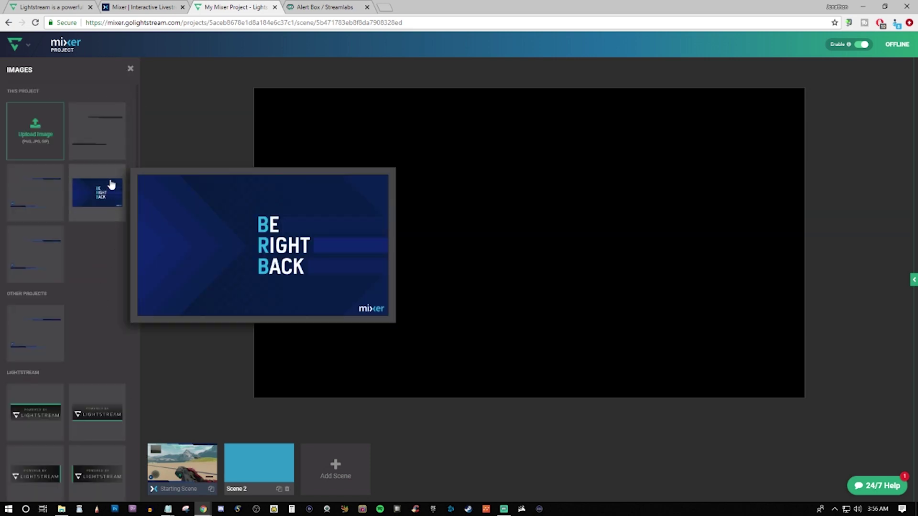
left_click(97, 194)
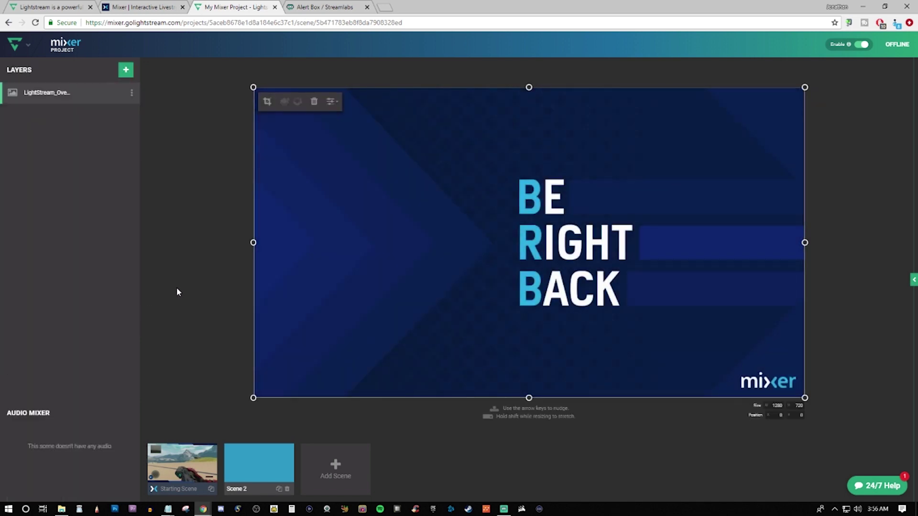
left_click(190, 301)
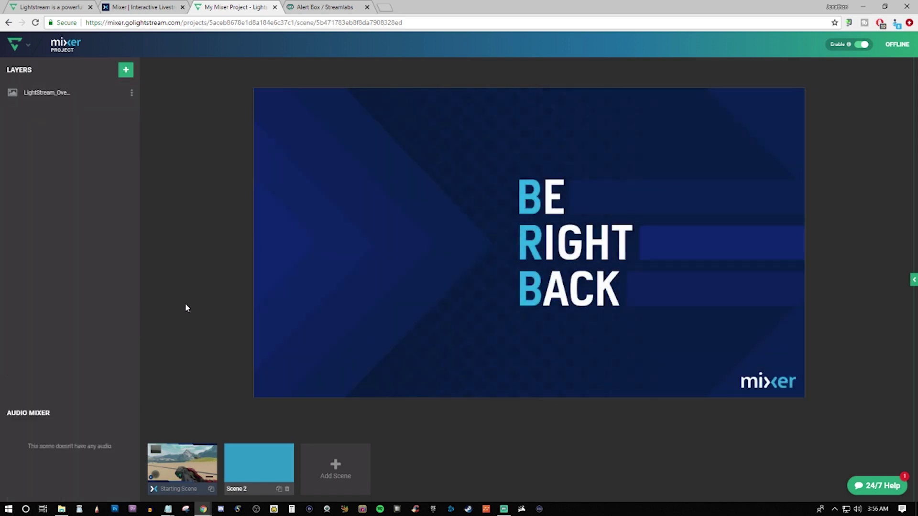
Step: Return to the Starting Scene, then move down to Advanced settings in the Xbox guide
left_click(193, 460)
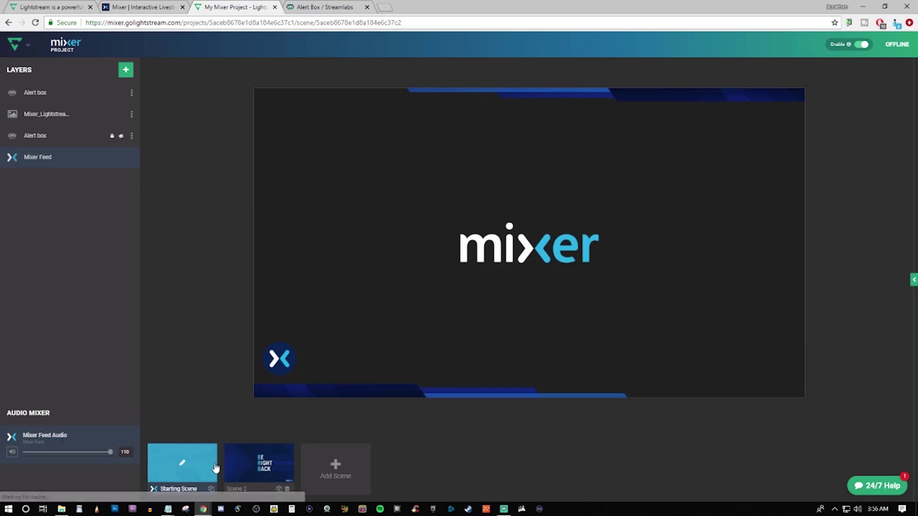
left_click(234, 468)
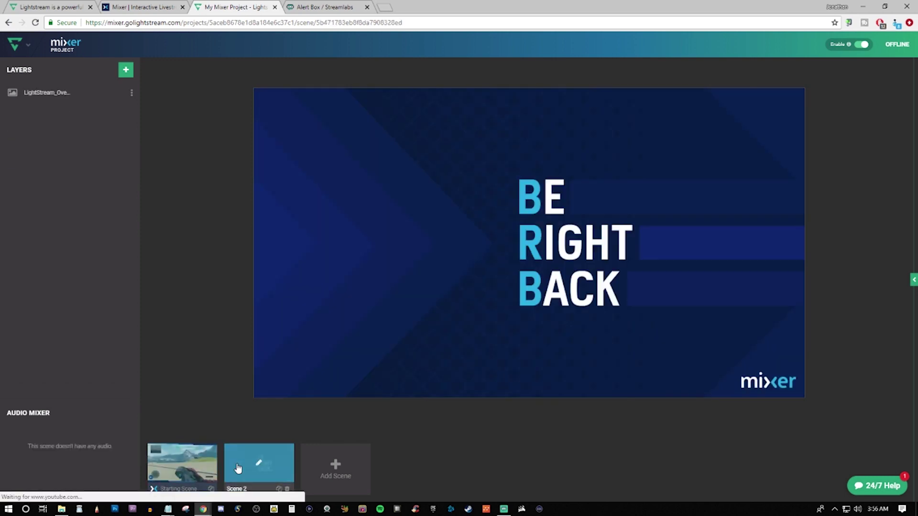
left_click(196, 464)
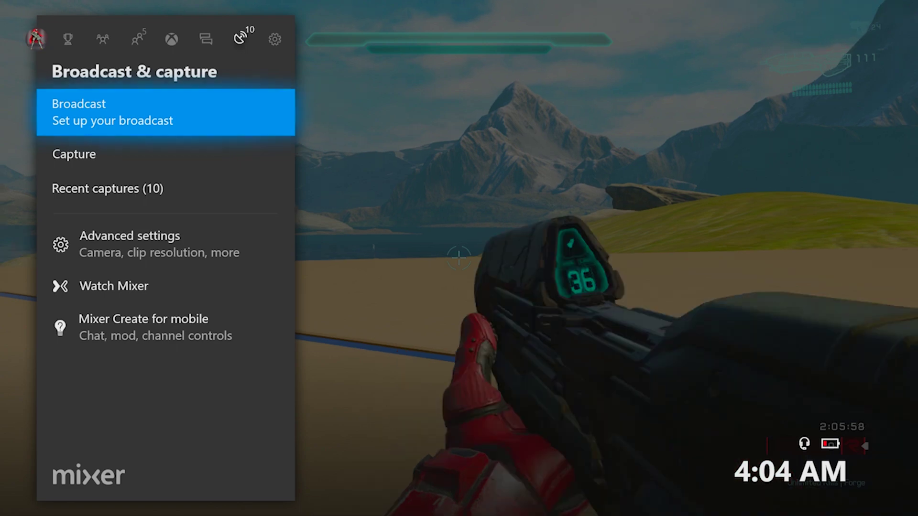
key("Down")
key("Down")
key("Down")
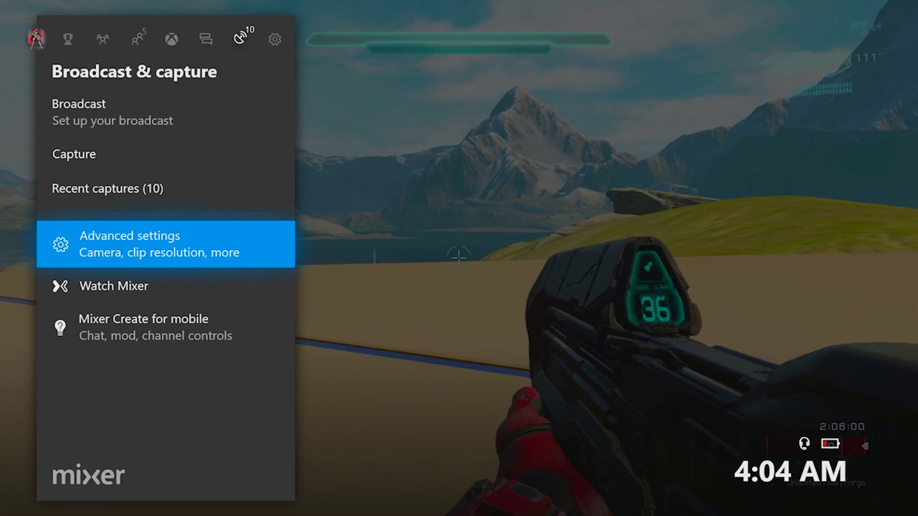
Step: Open the Xbox guide's Advanced broadcast and capture preferences
key("Return")
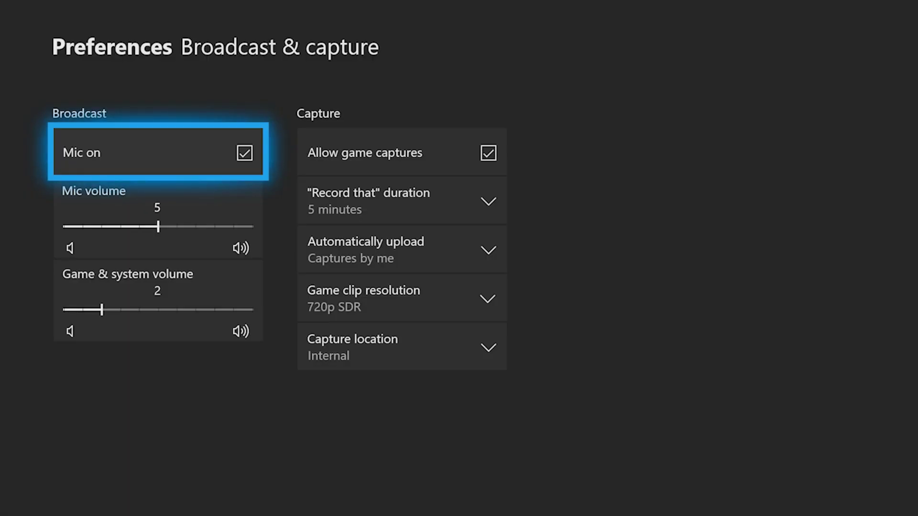